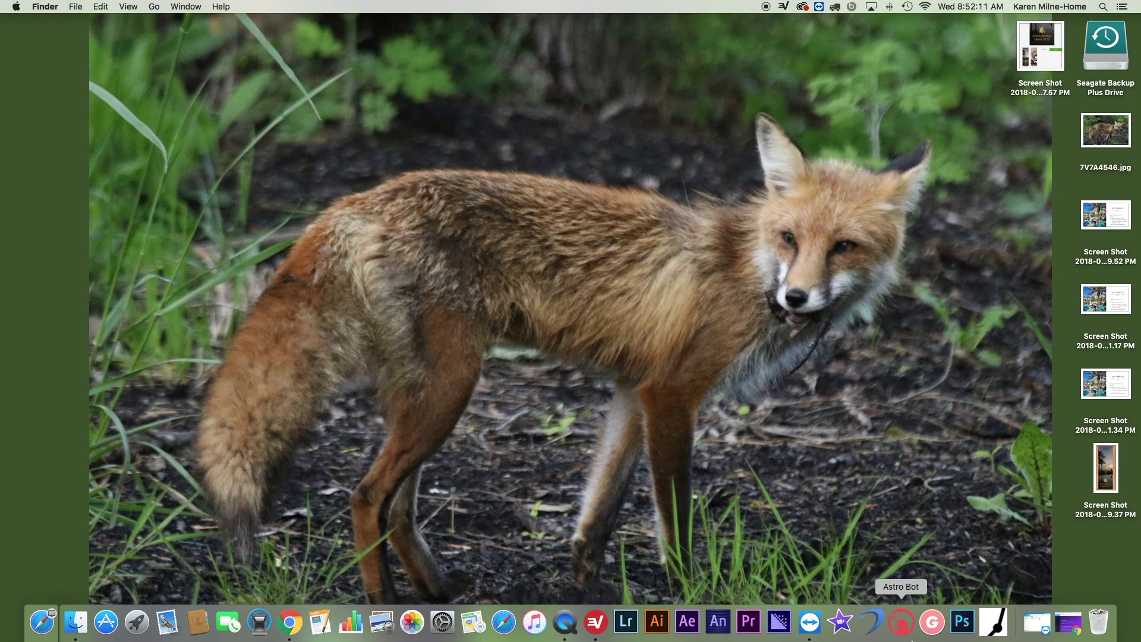
# Step: Launch Ghost SNKRS from the Dock and pick the region for upcoming releases
pyautogui.click(924, 636)
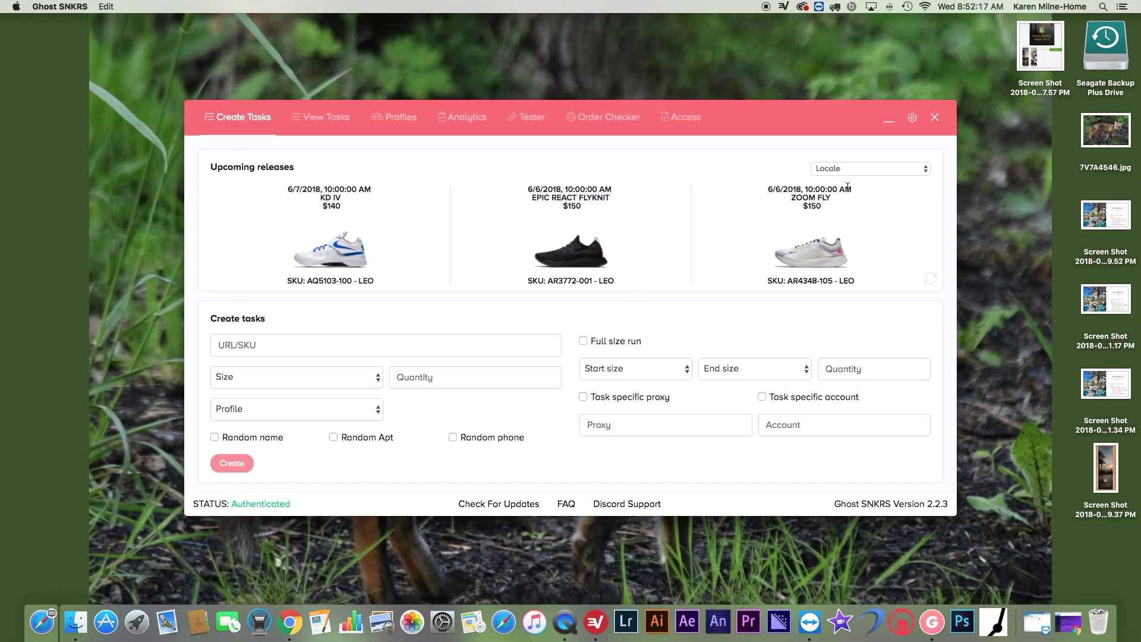
pyautogui.click(836, 171)
# Step: Set the locale to US and enable random names, apartment numbers and phone numbers
pyautogui.click(838, 181)
pyautogui.click(272, 350)
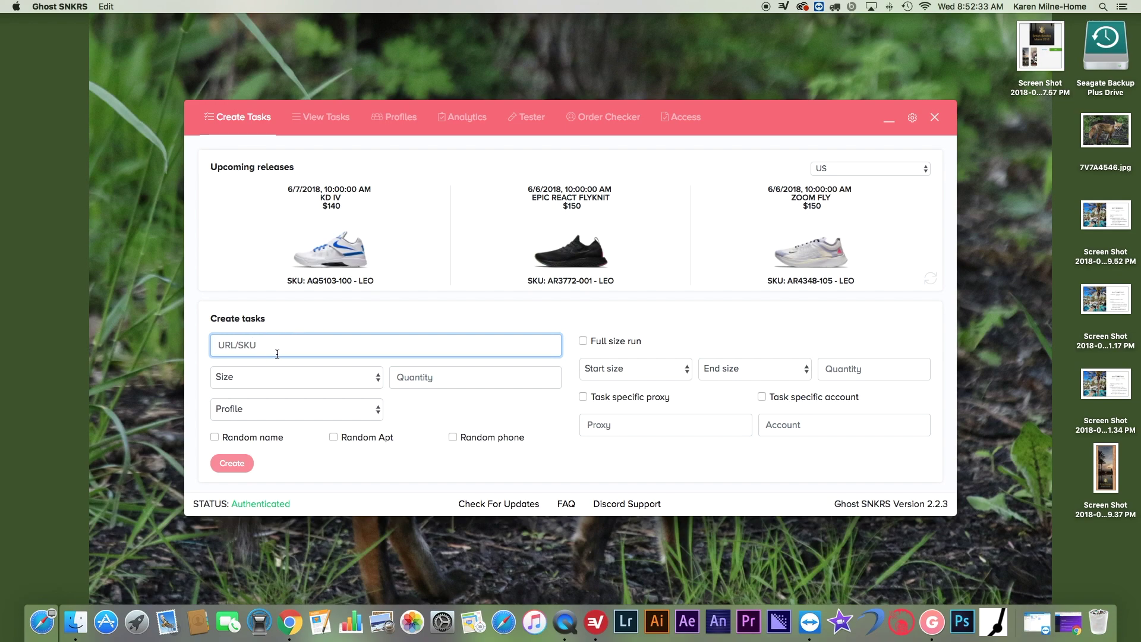
pyautogui.click(285, 375)
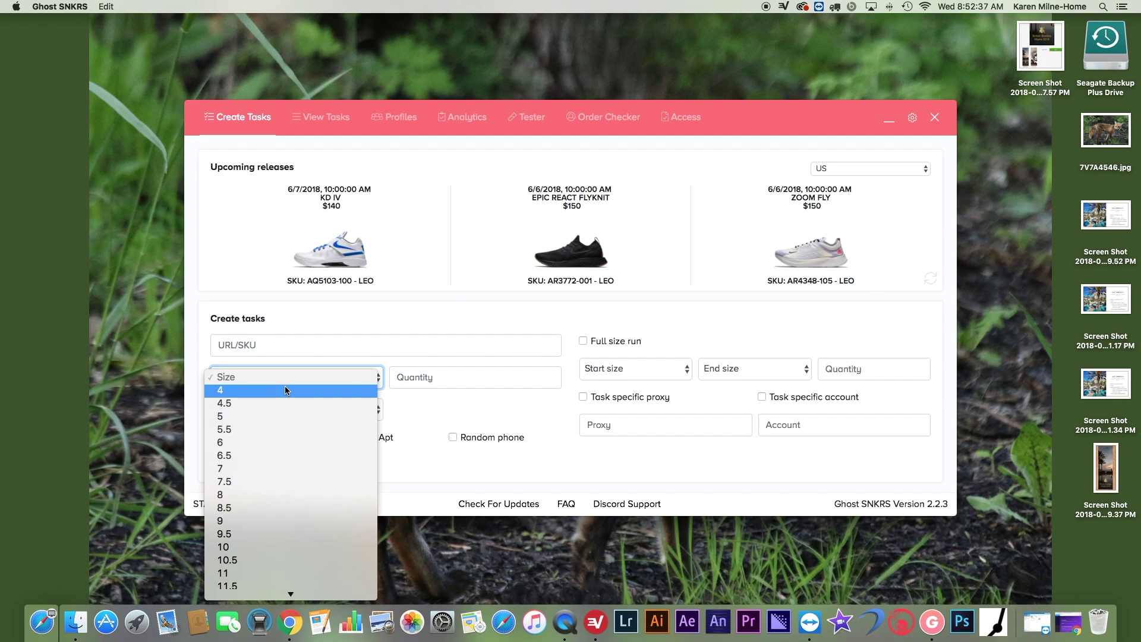
pyautogui.click(451, 366)
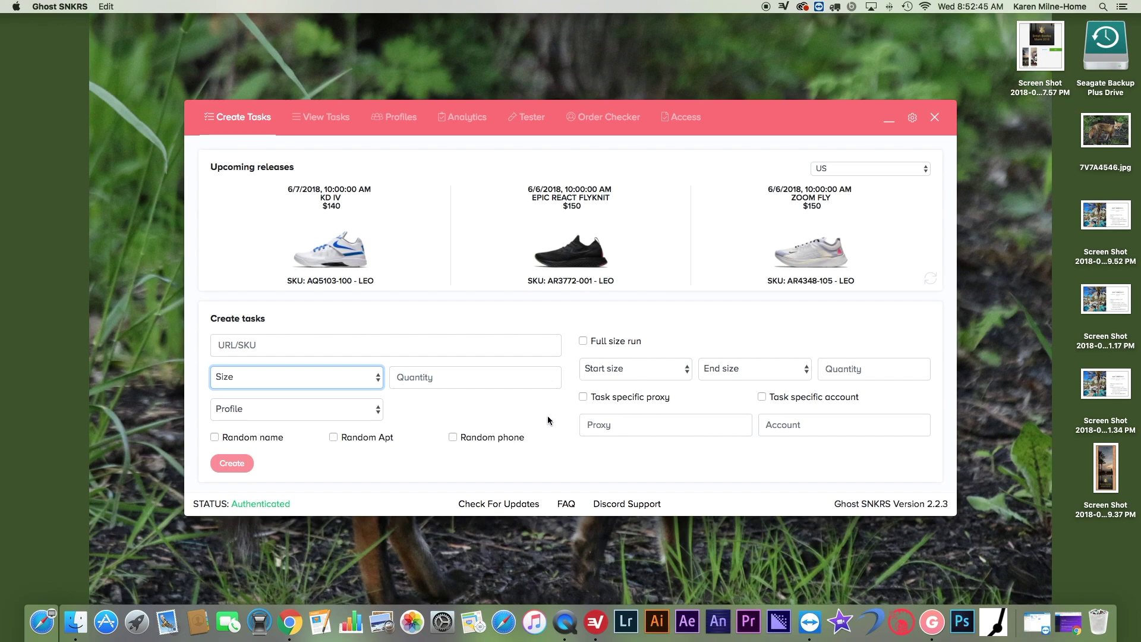
pyautogui.click(215, 437)
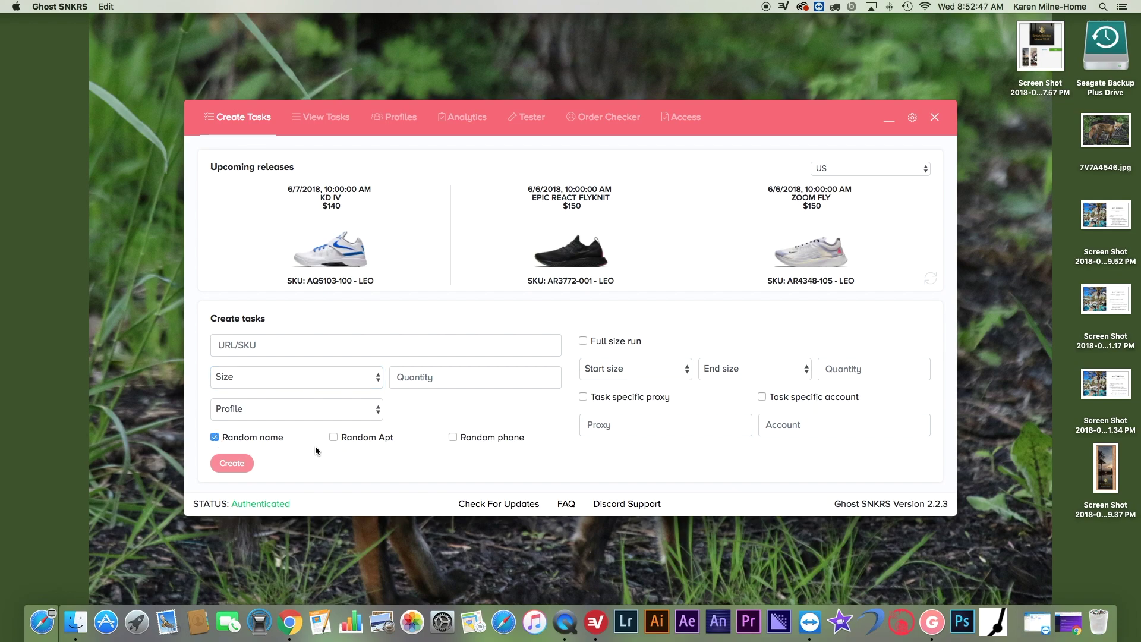
pyautogui.click(334, 437)
pyautogui.click(453, 438)
# Step: Create three KD IV tasks in size 4.5 using Test Profile US, with full size run off
pyautogui.click(378, 377)
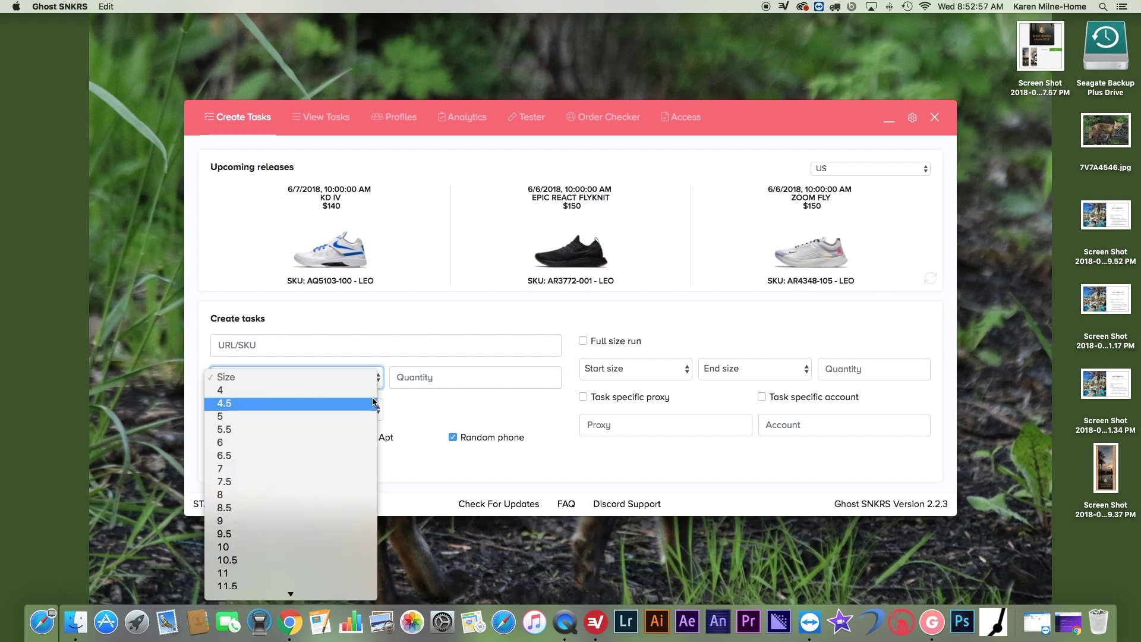
pyautogui.click(373, 403)
pyautogui.click(452, 377)
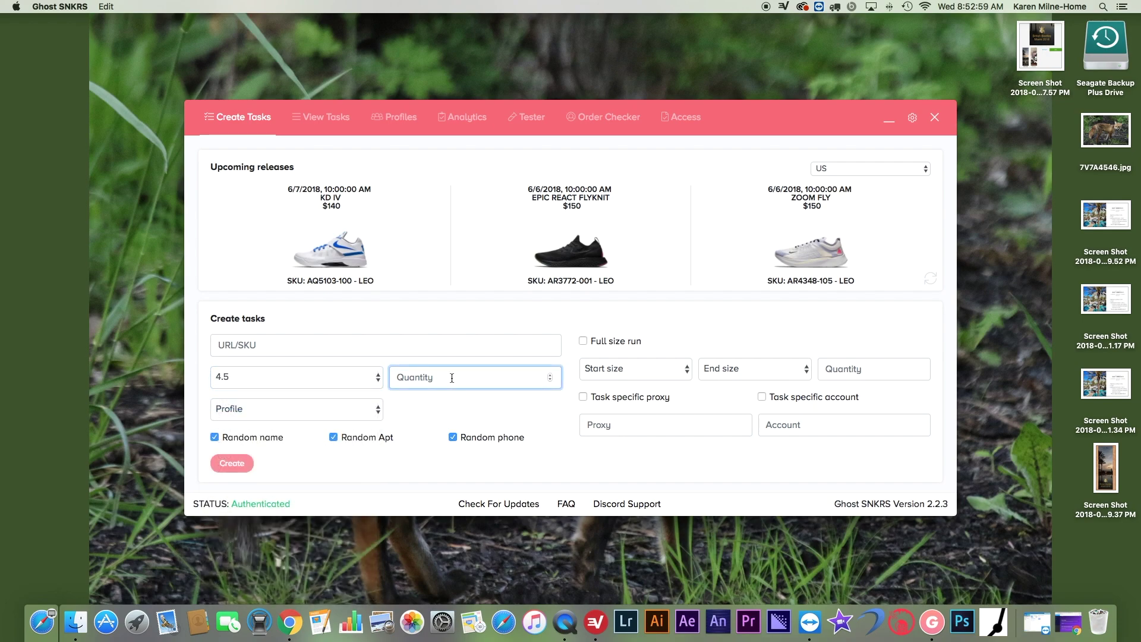
pyautogui.write('3')
pyautogui.click(355, 245)
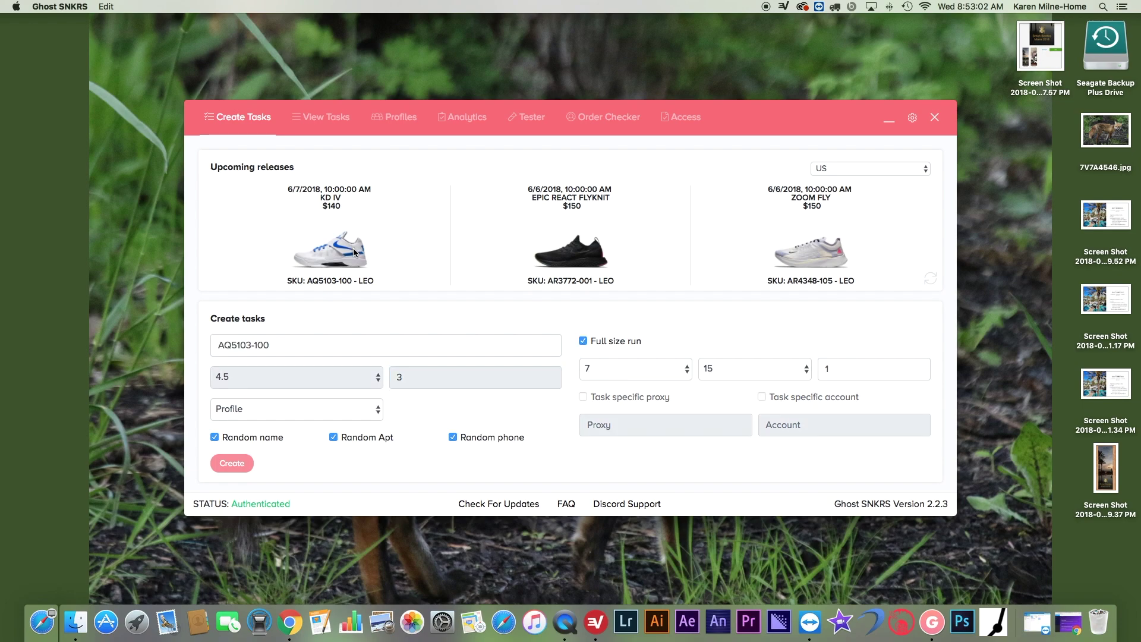
pyautogui.click(584, 341)
pyautogui.click(291, 409)
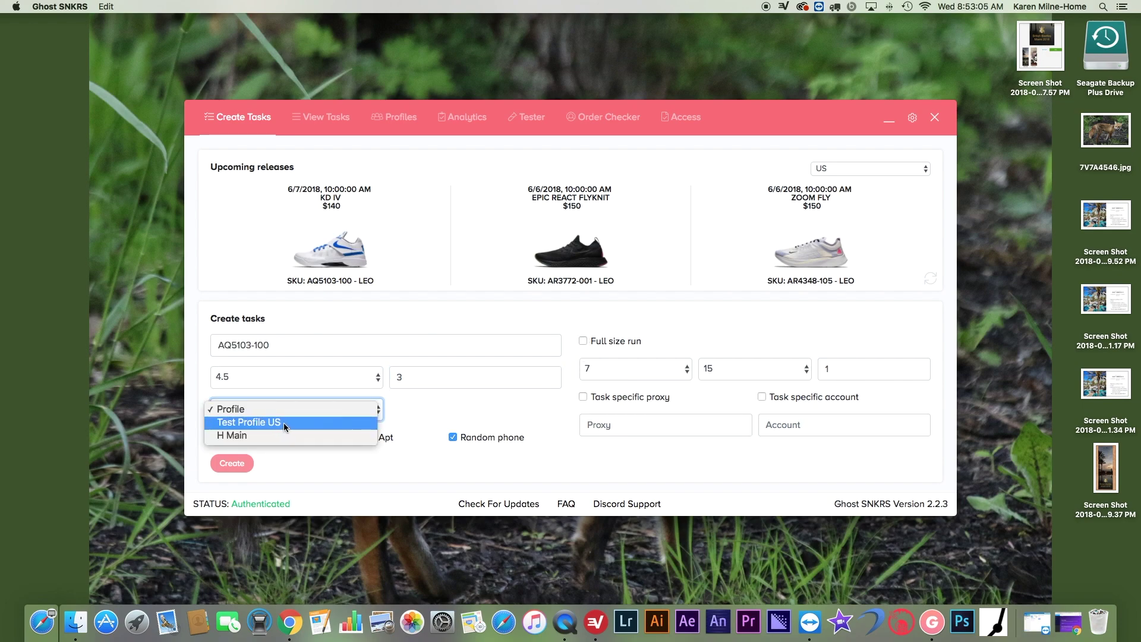
pyautogui.click(284, 423)
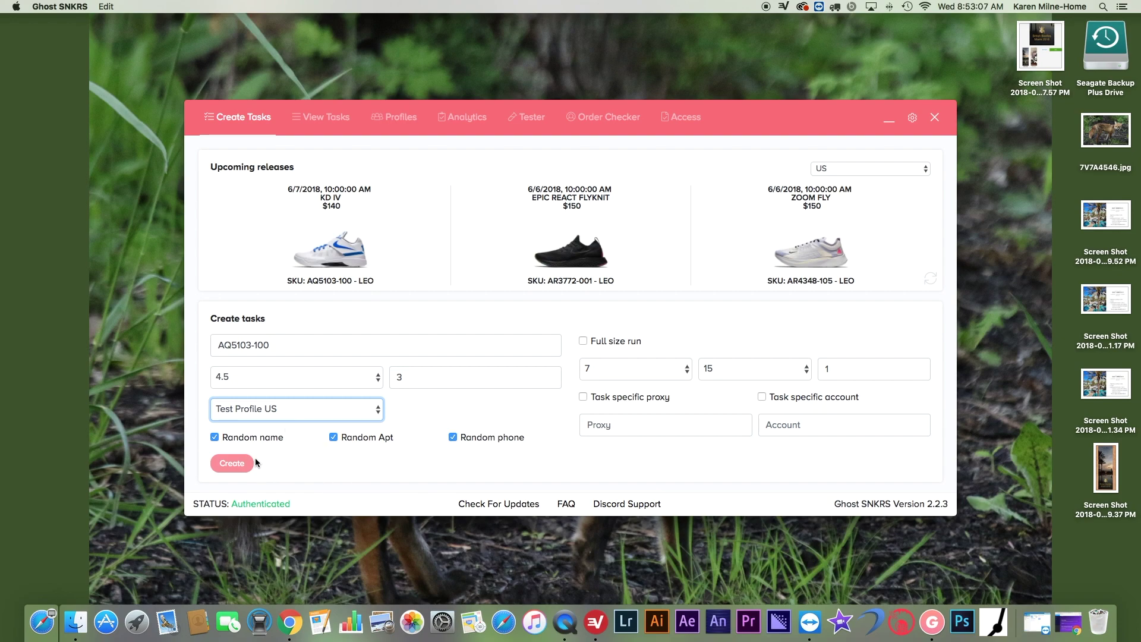
pyautogui.click(231, 463)
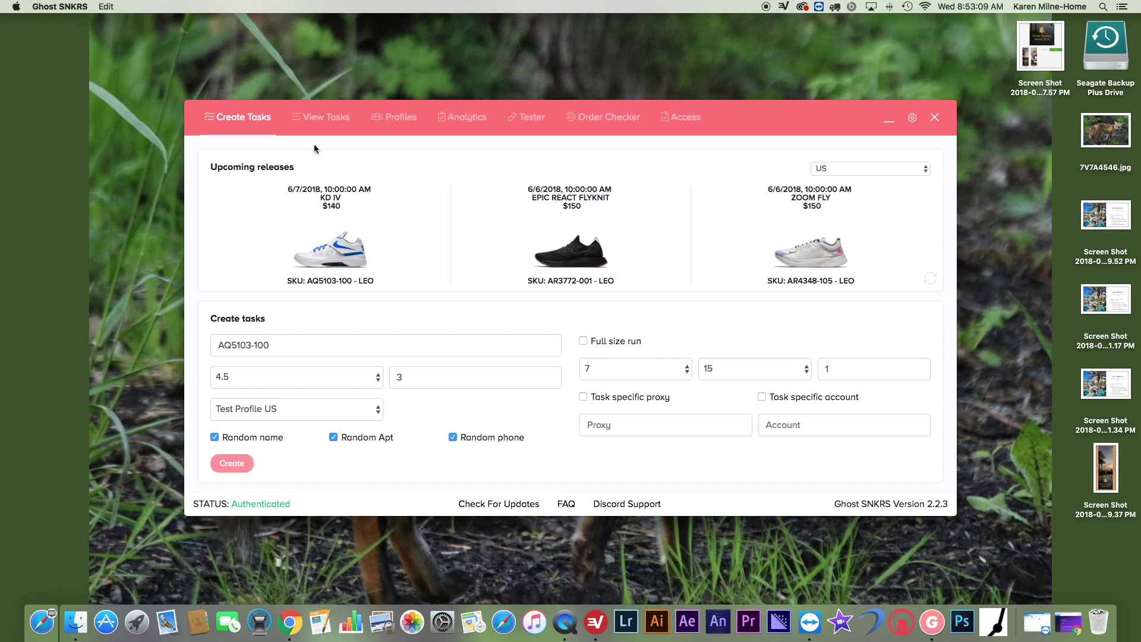
# Step: Start all three KD IV tasks in View Tasks, then delete every task
pyautogui.click(321, 126)
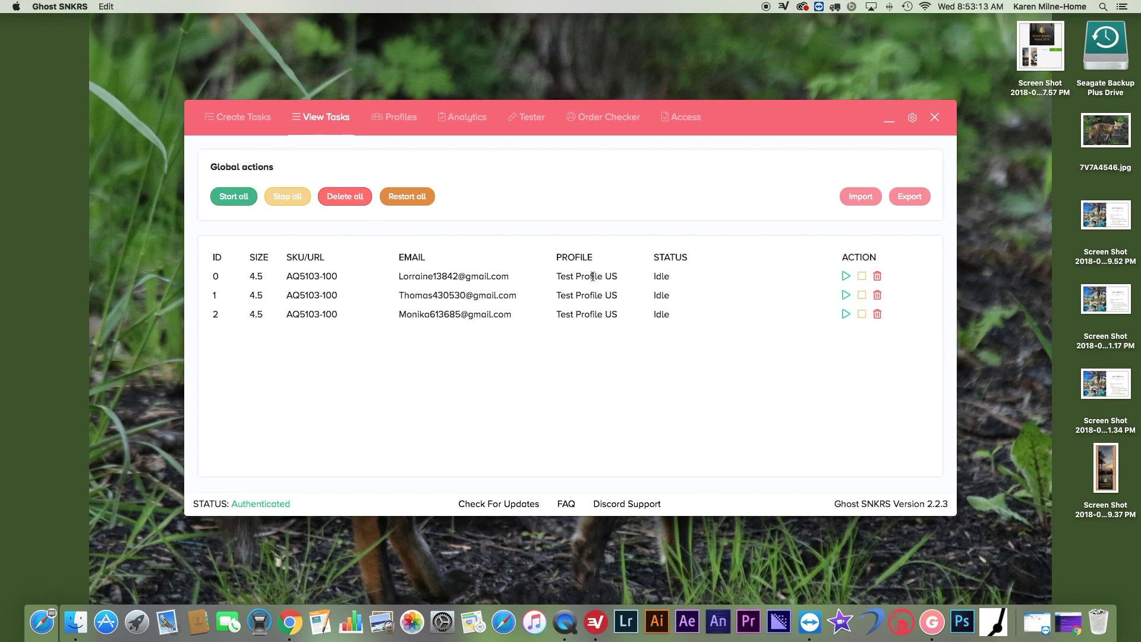
pyautogui.click(235, 198)
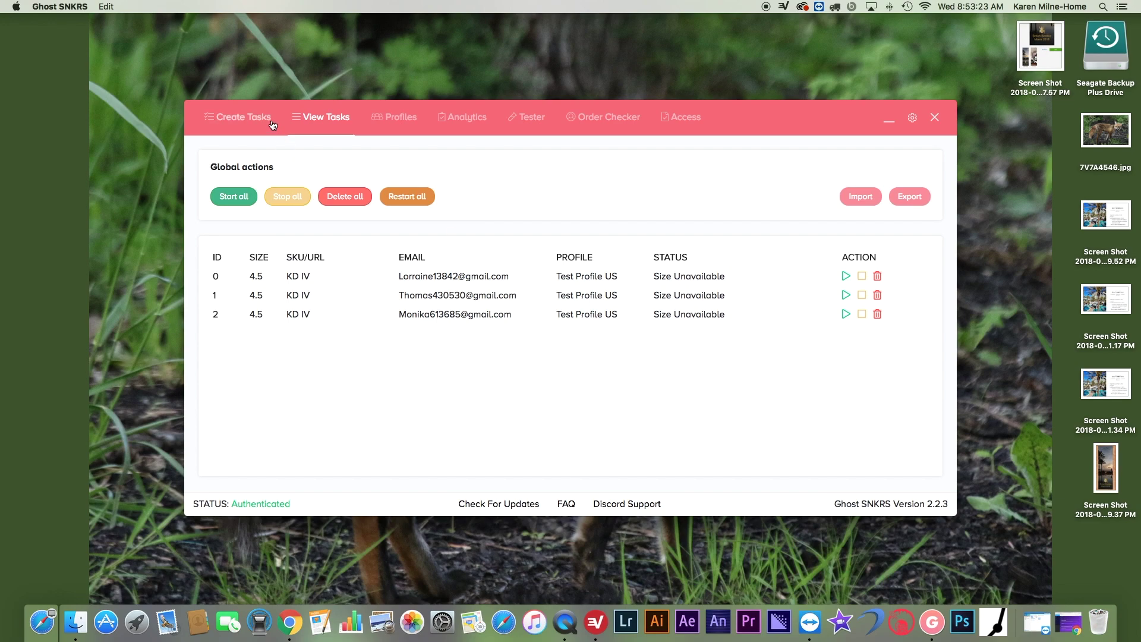
pyautogui.click(359, 198)
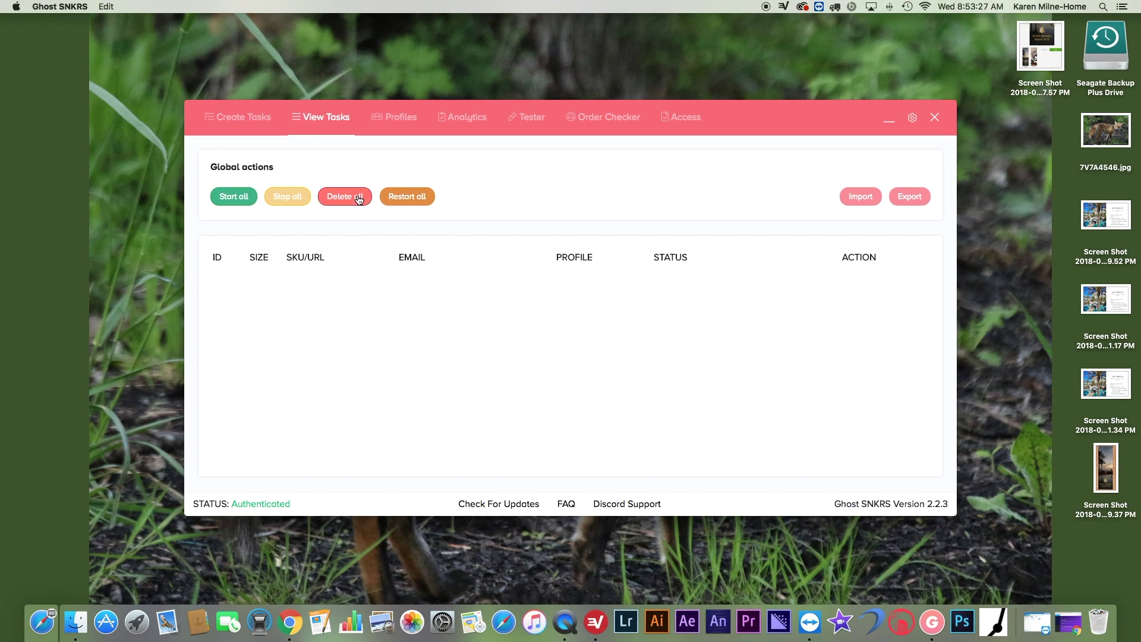
pyautogui.click(395, 116)
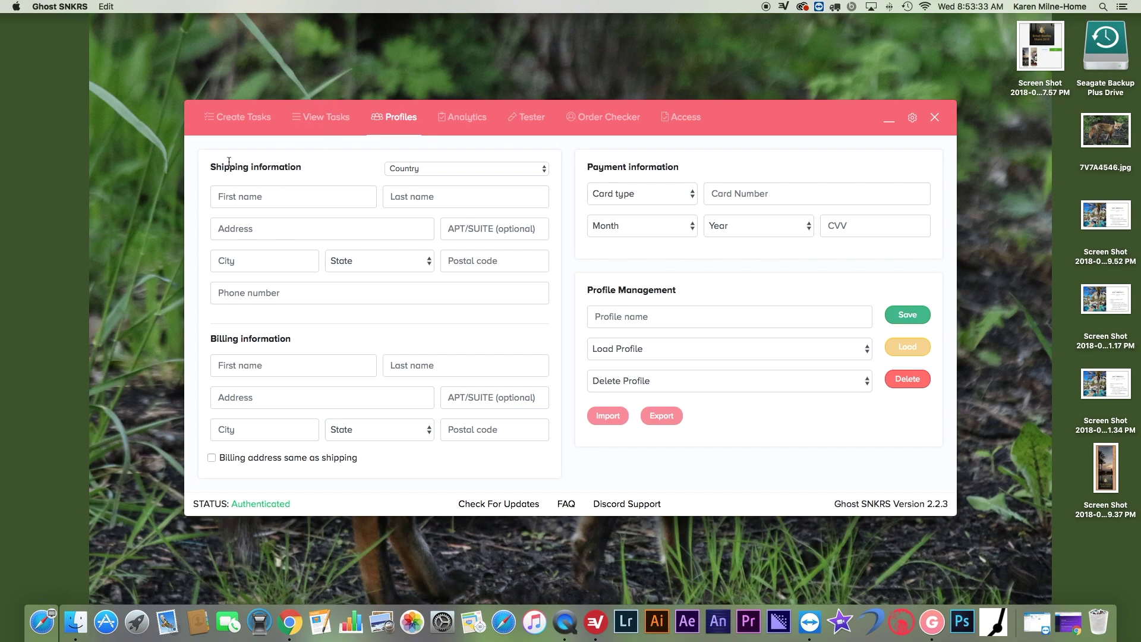
# Step: Tick 'Billing address same as shipping' in the profile form, then view the empty Analytics page
pyautogui.click(212, 458)
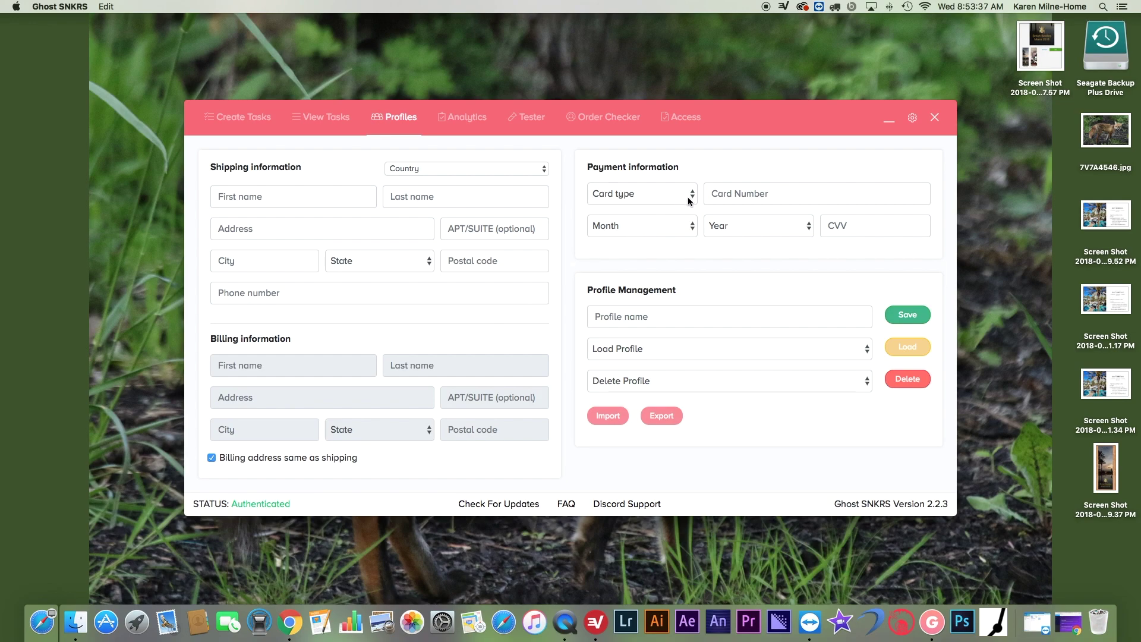
pyautogui.click(656, 313)
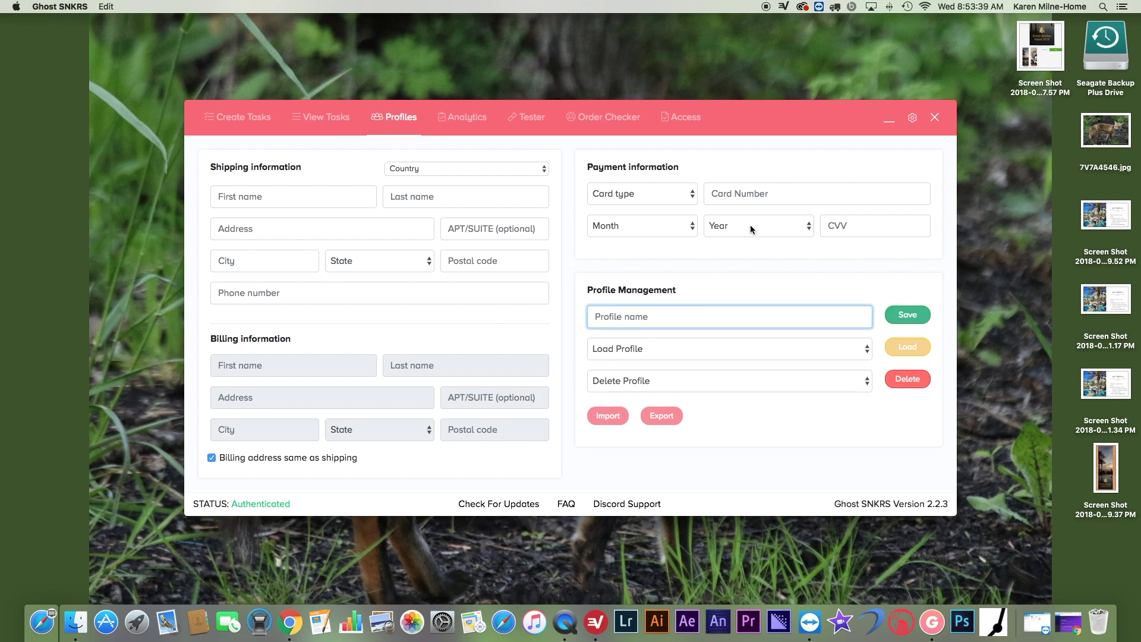
pyautogui.click(461, 119)
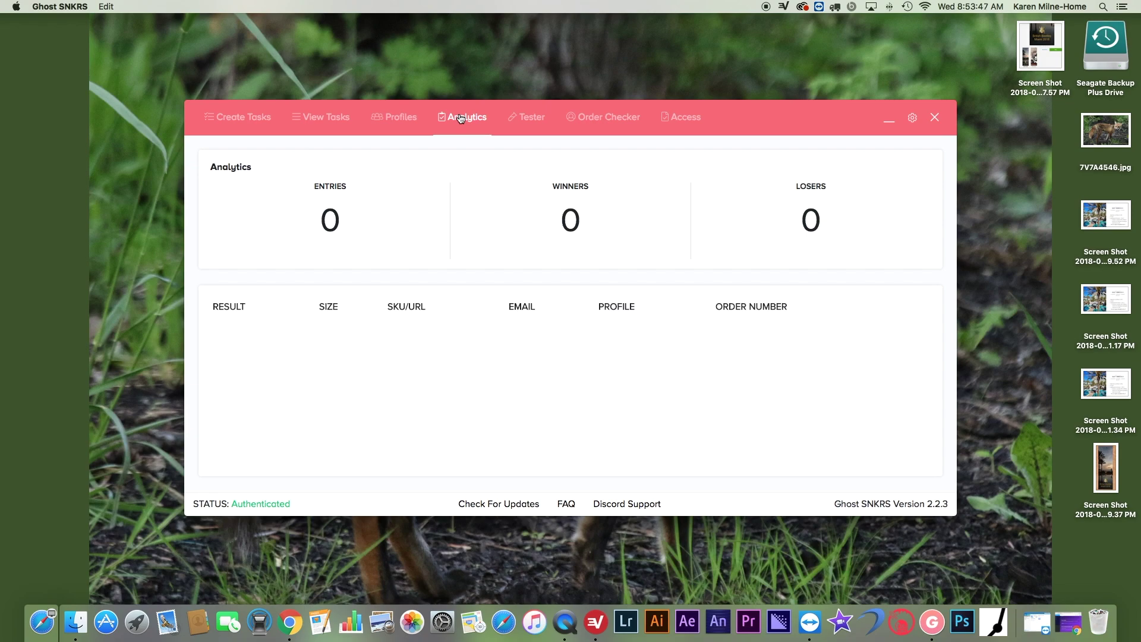
# Step: Switch the Tester between Proxy and Account checking modes
pyautogui.click(525, 124)
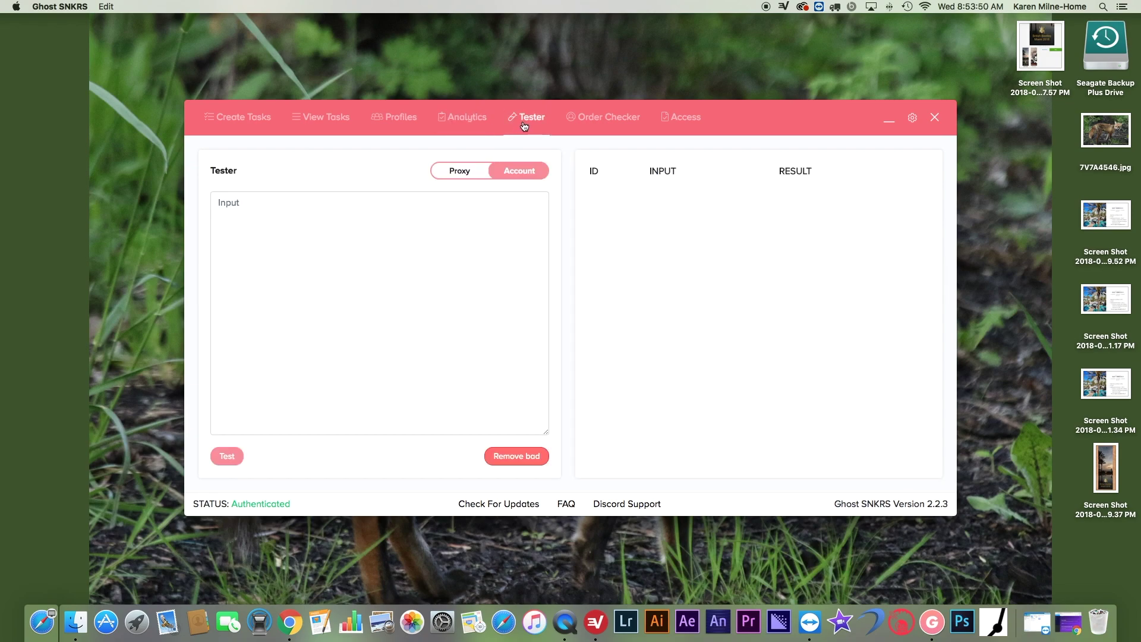
pyautogui.click(480, 173)
pyautogui.click(520, 172)
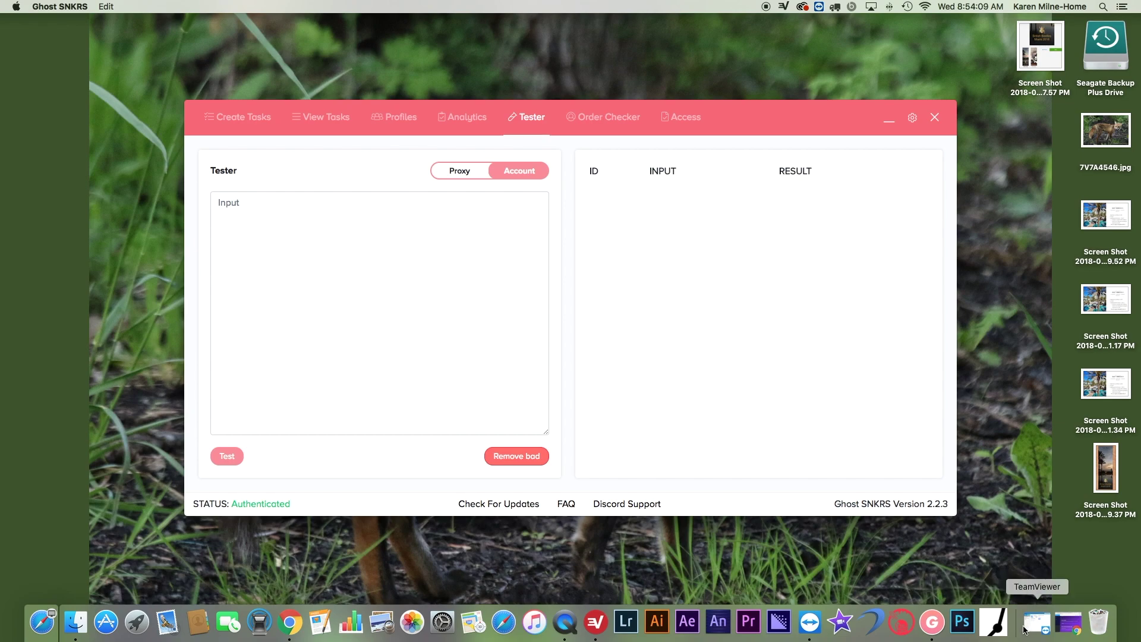
pyautogui.click(597, 122)
# Step: Click into the Order Checker input box, then view the Access Checker page
pyautogui.click(280, 204)
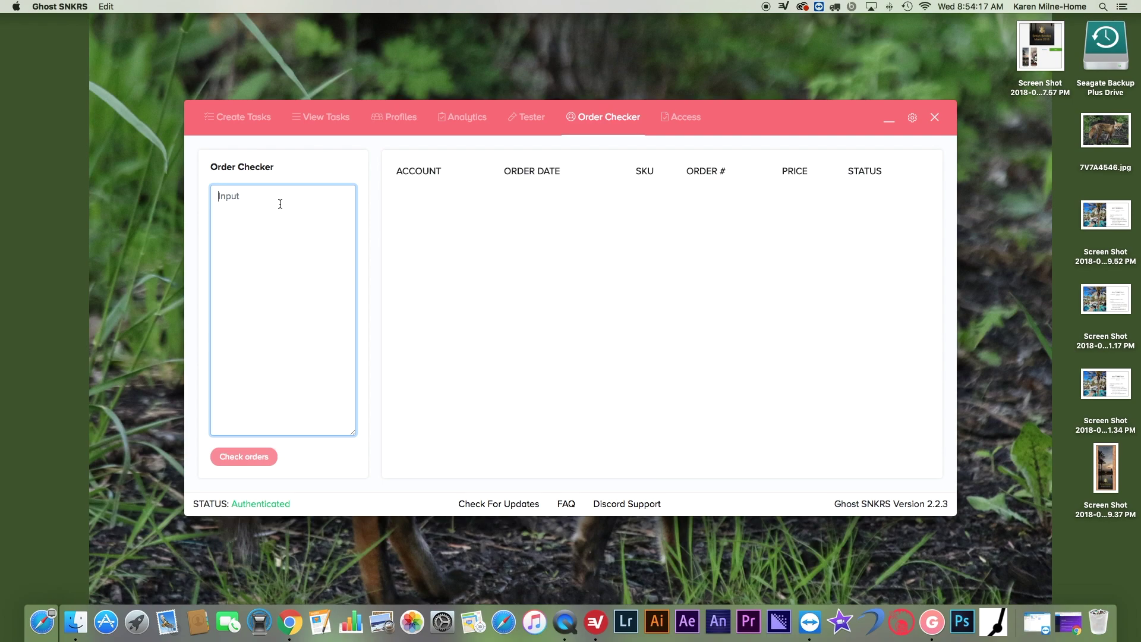
pyautogui.click(681, 117)
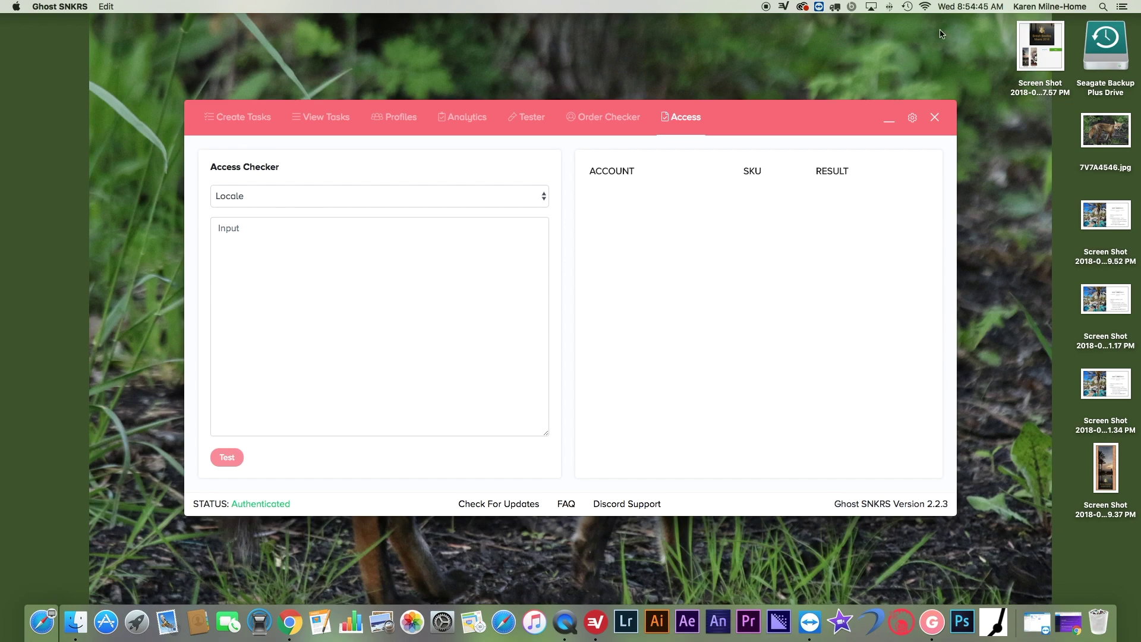
# Step: View Settings with the Discord webhook, 149 accounts and 100 proxies, then return to Chrome
pyautogui.click(910, 120)
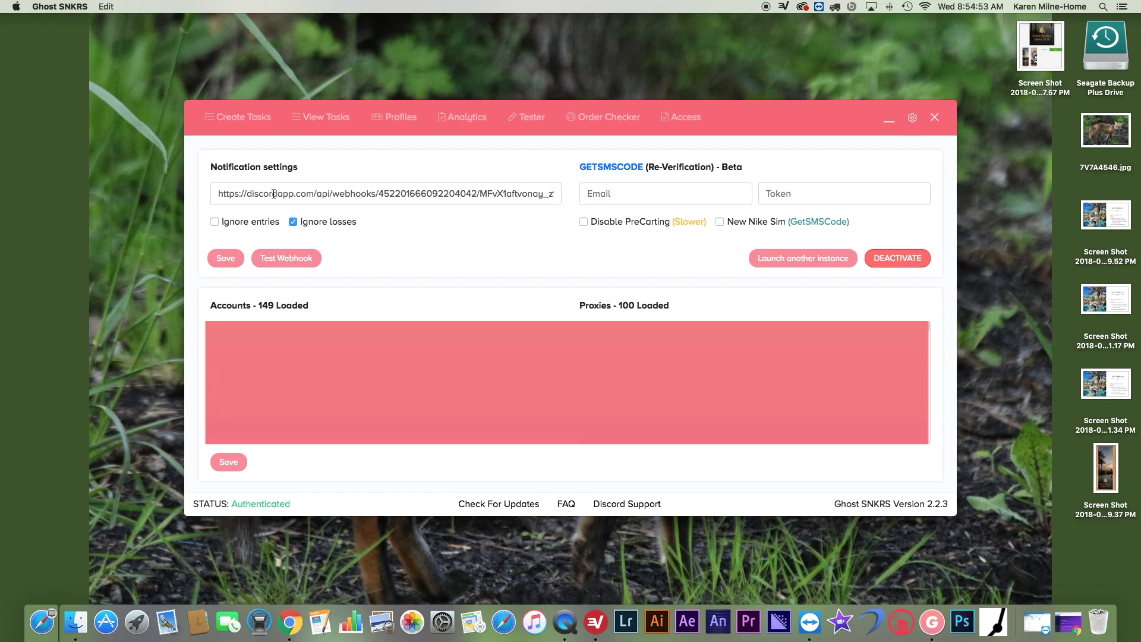
pyautogui.click(1068, 622)
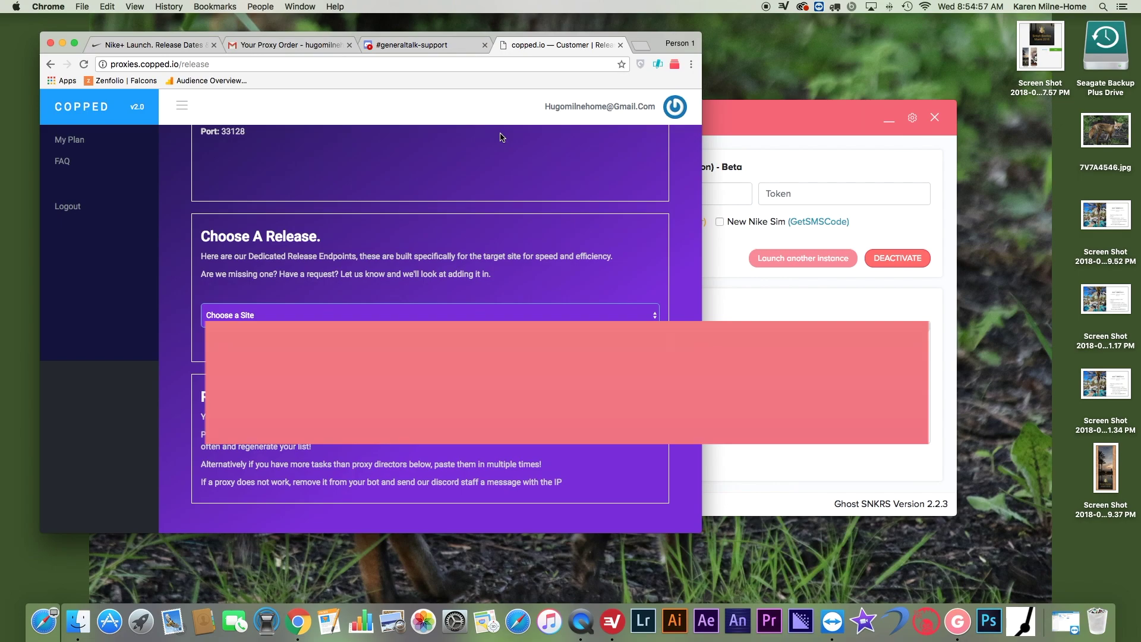
pyautogui.click(394, 45)
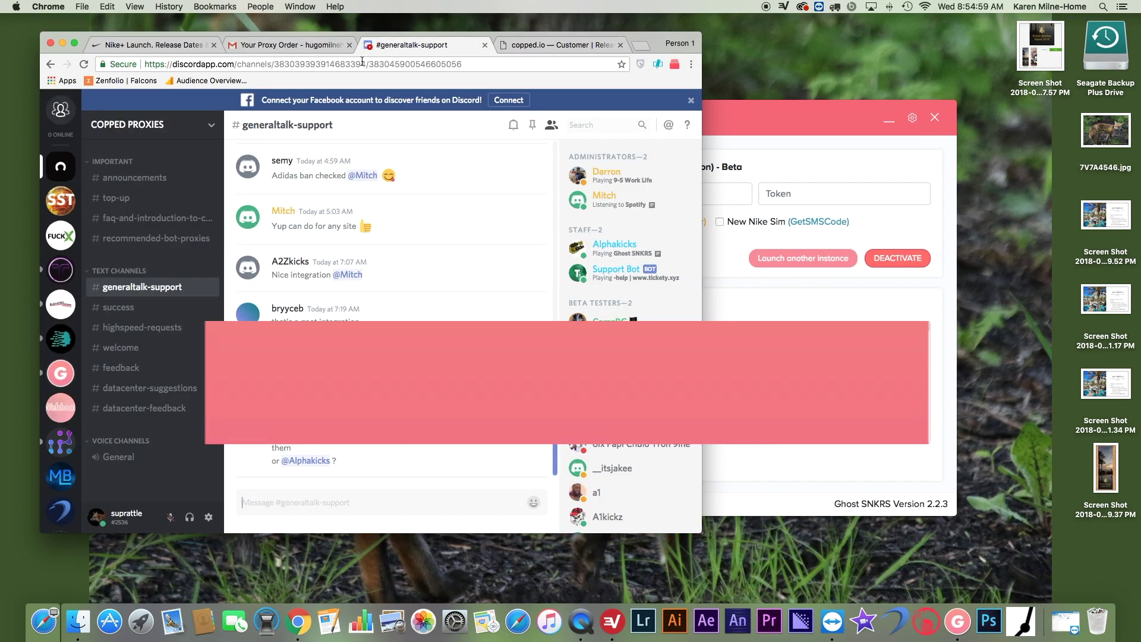
pyautogui.click(61, 407)
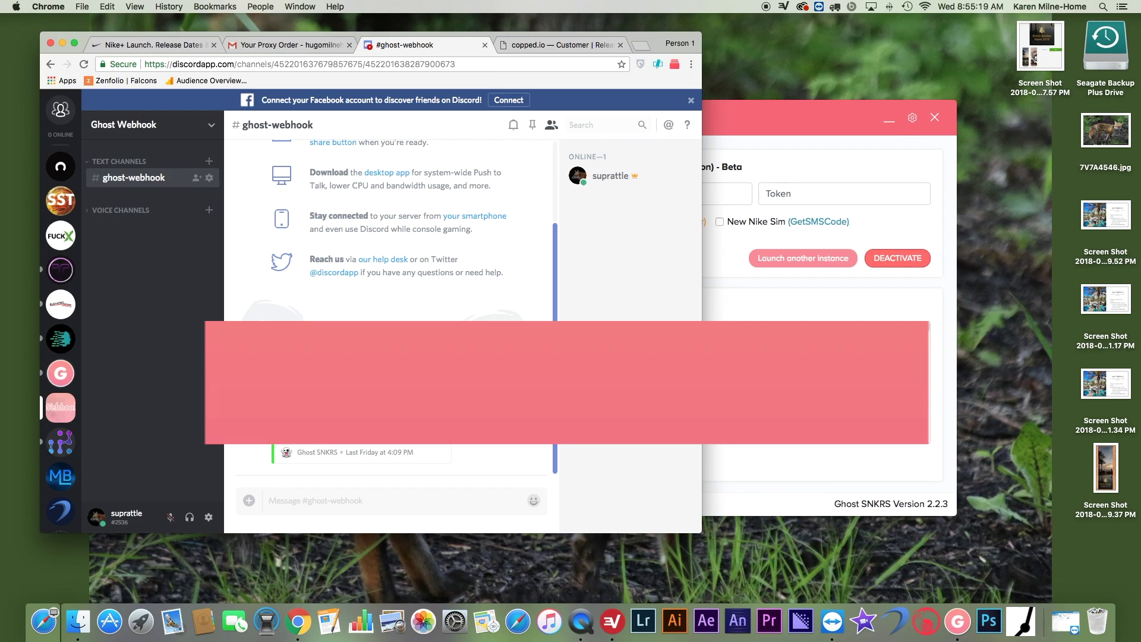
pyautogui.click(63, 42)
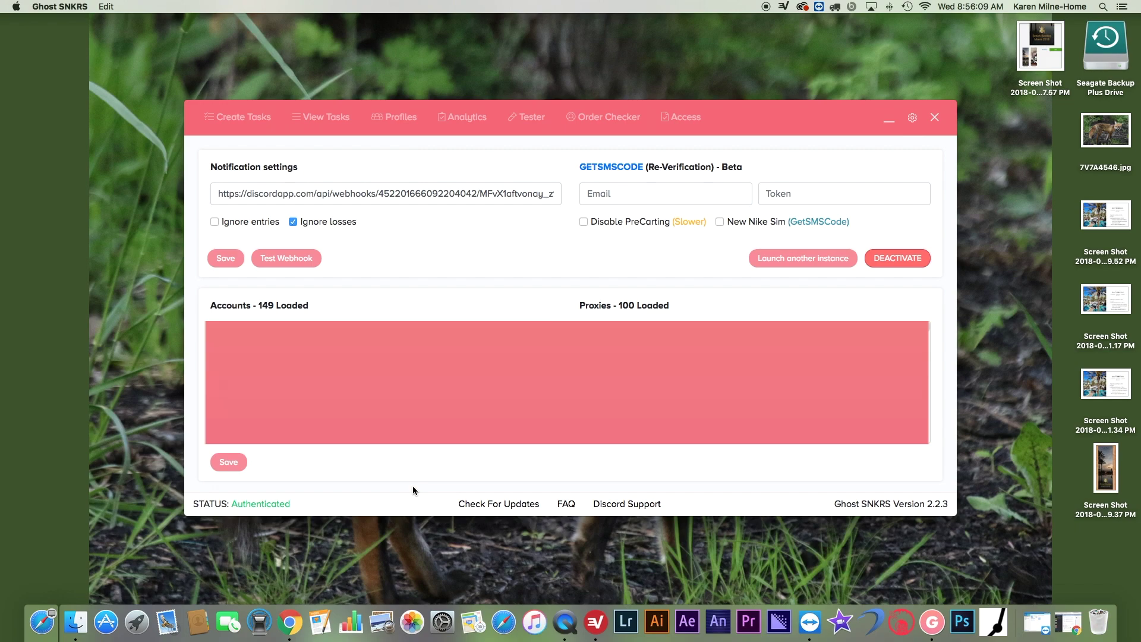
# Step: Go back to the Create Tasks page listing the US KD IV, Epic React Flyknit and Zoom Fly releases
pyautogui.click(261, 124)
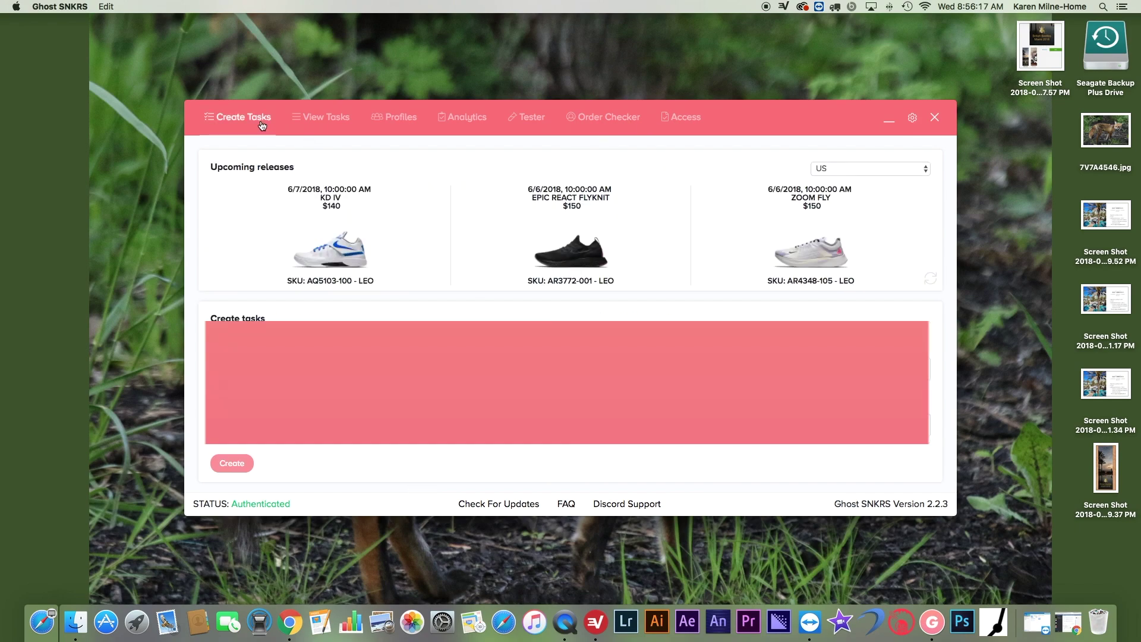